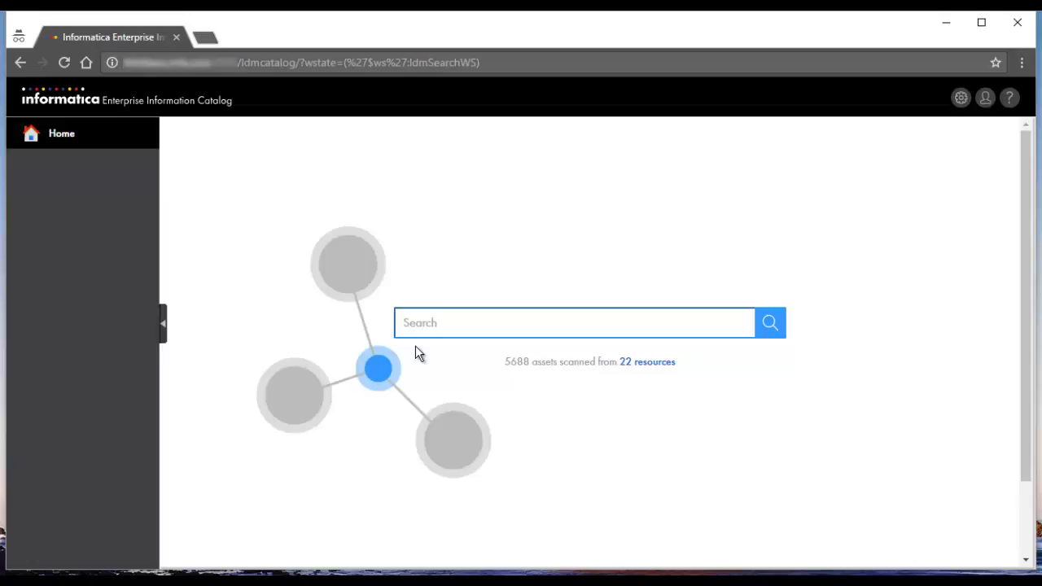
Step: Search the catalog for "call" and check the sorting options available for the results
click(412, 323)
text(call)
click(784, 329)
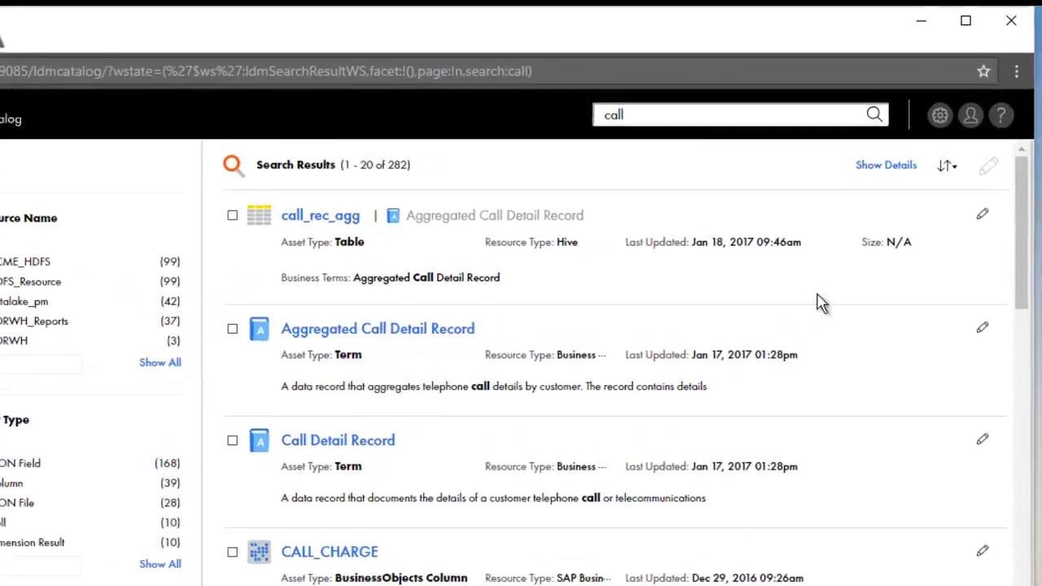
click(932, 205)
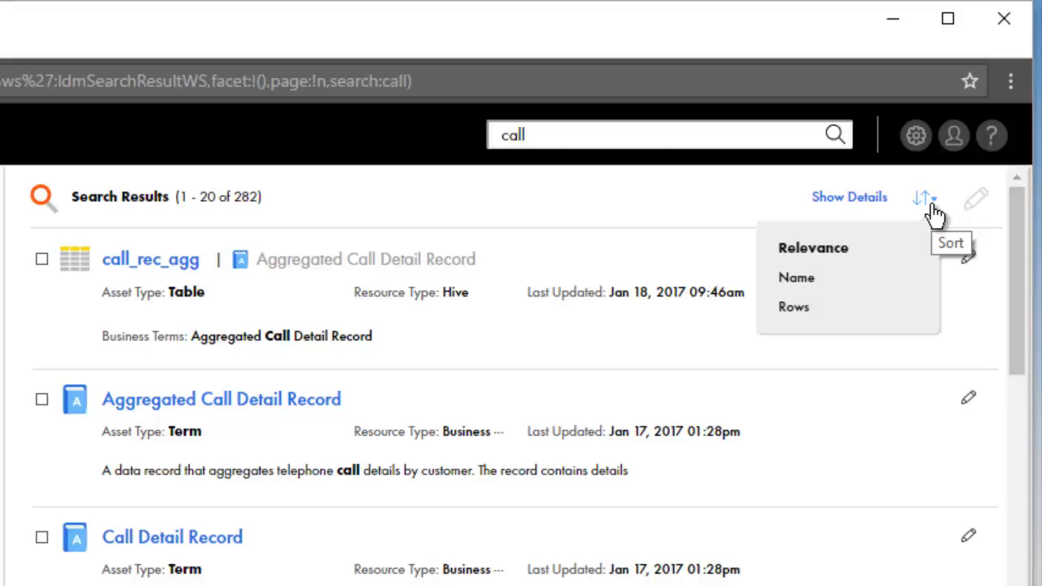
click(932, 206)
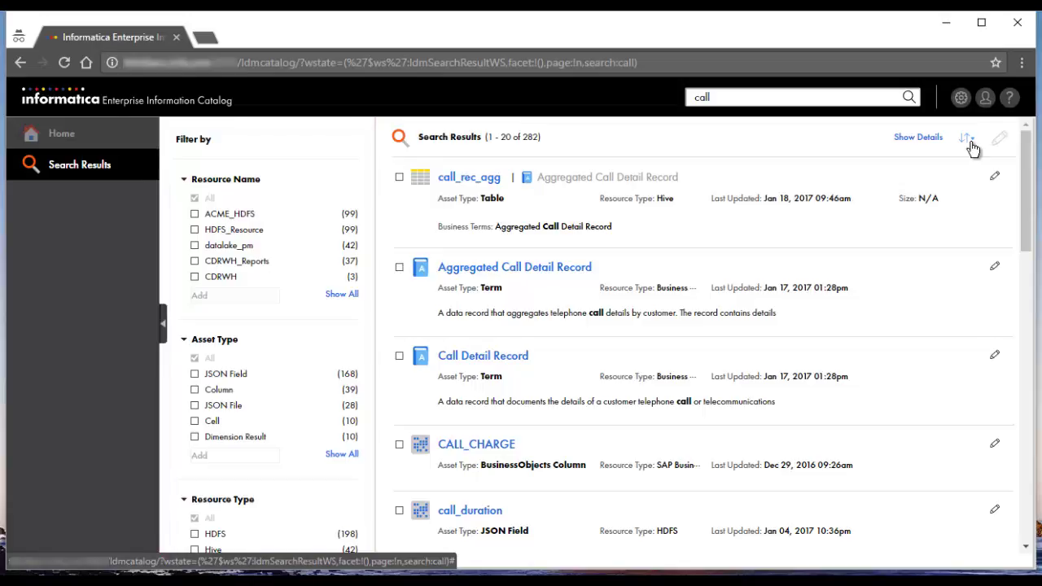
Step: Filter the search results to the Hive resource type and Table asset type, and show their details
click(205, 553)
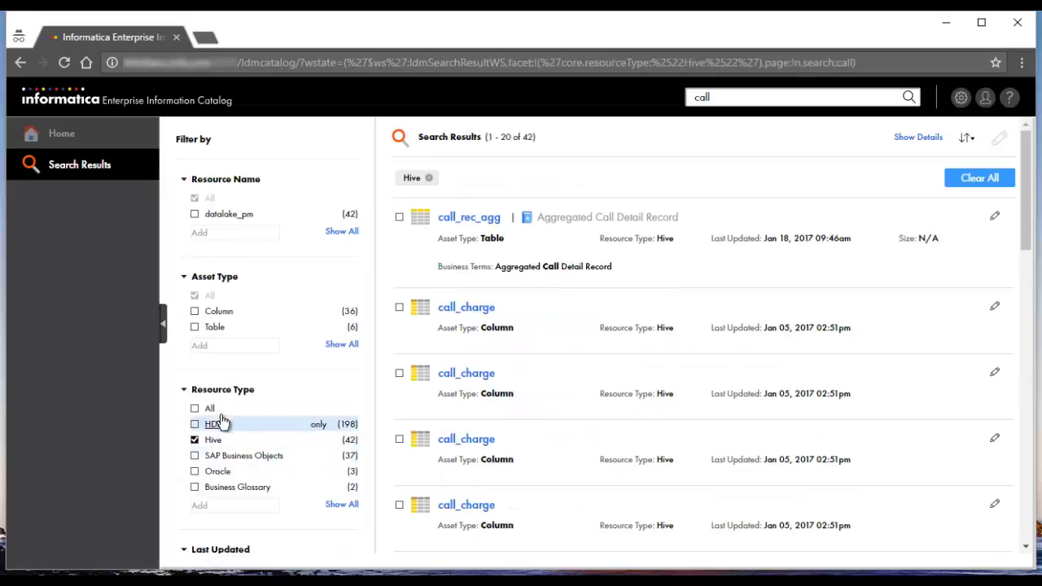
click(217, 327)
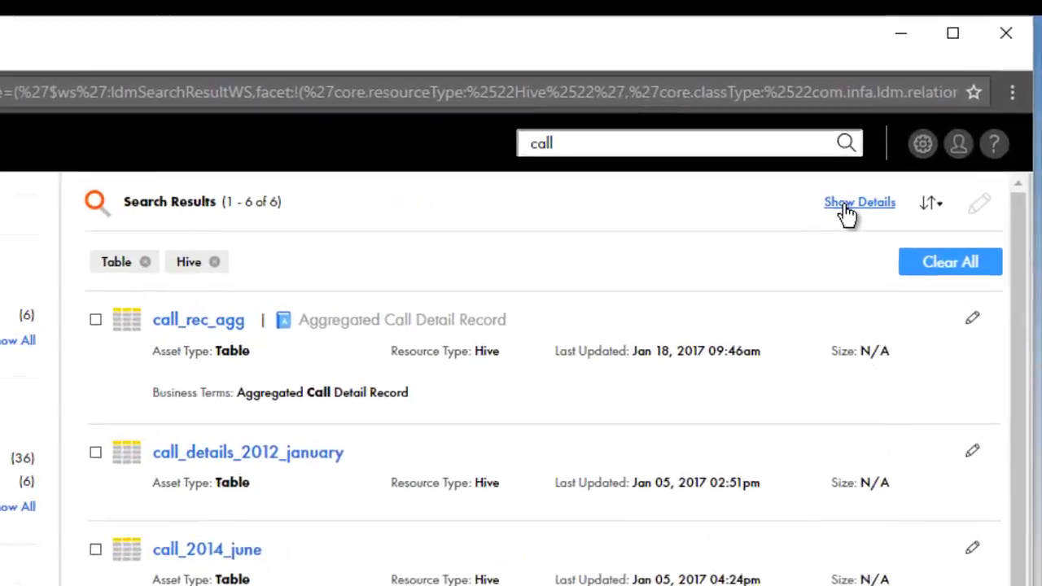
click(847, 214)
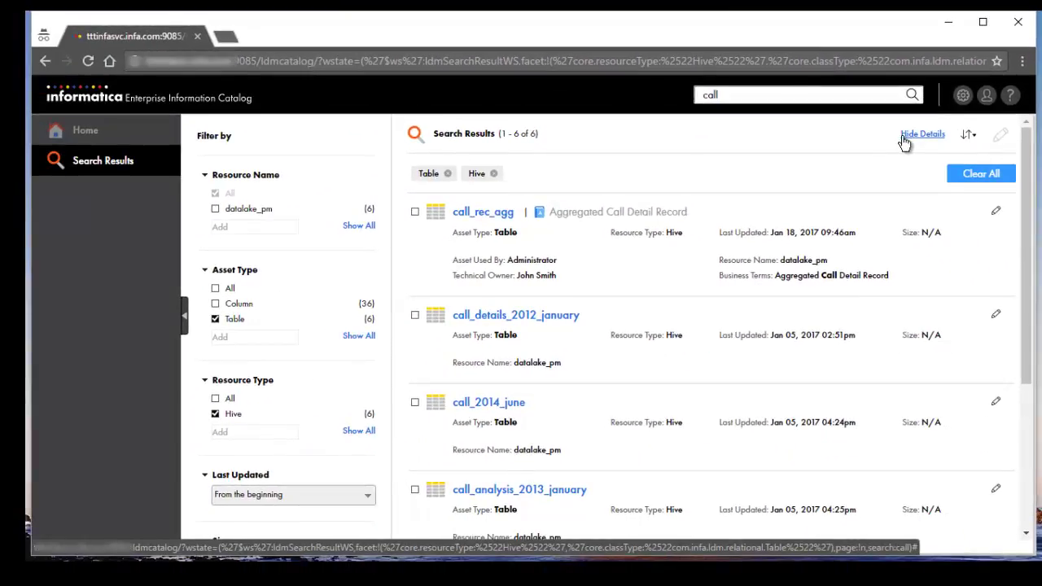
Step: Open the call_rec_agg table and add the fourth listed user as a Business Owner in its custom attributes
click(500, 213)
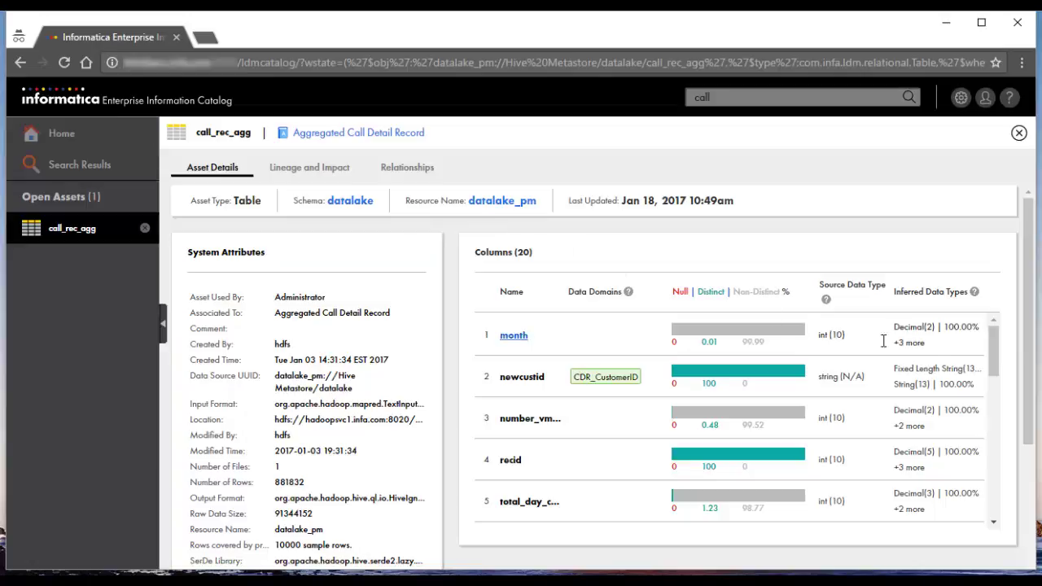
drag(1032, 350, 1024, 494)
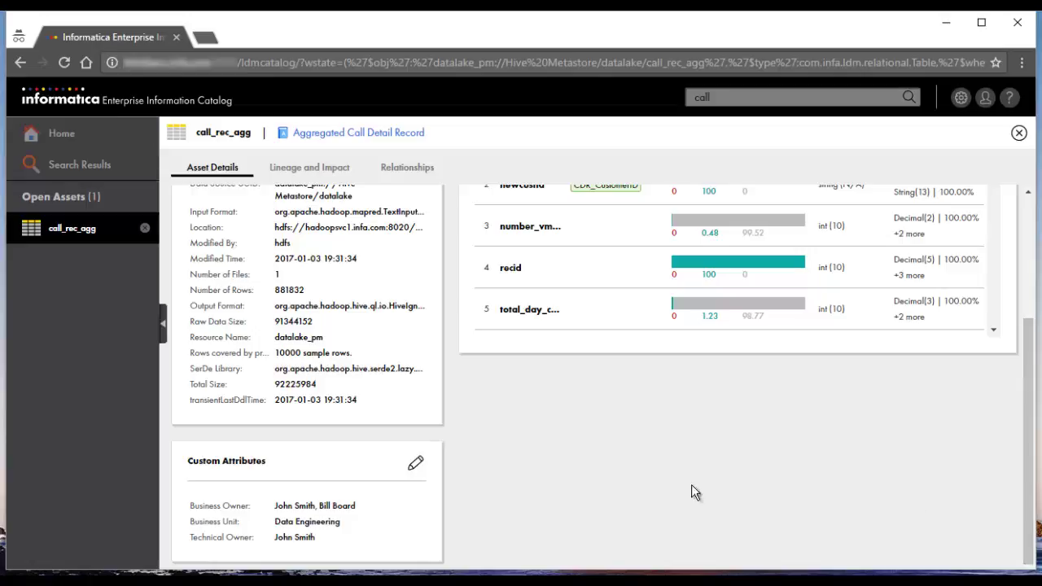
click(417, 463)
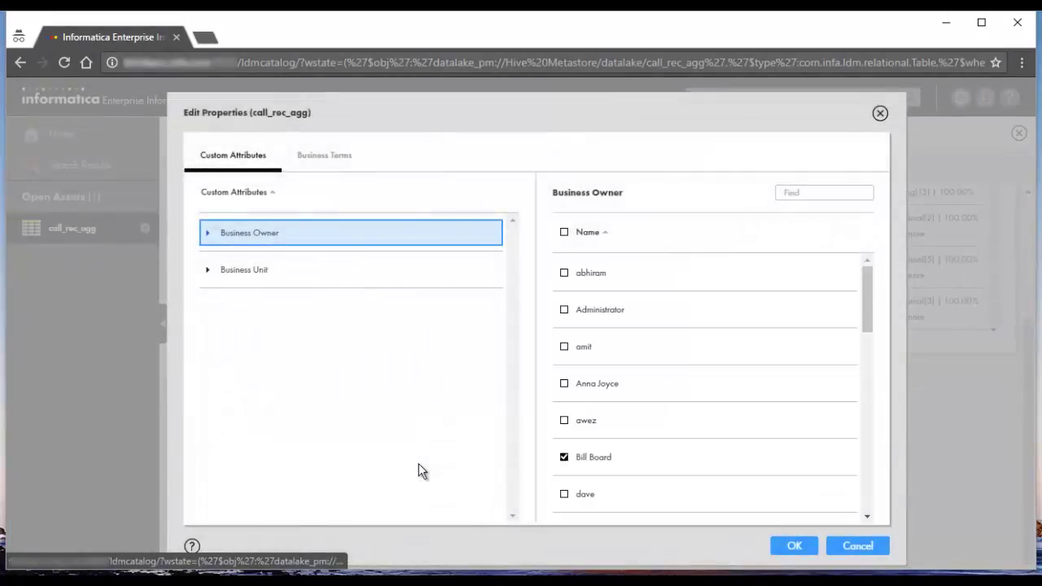
click(565, 383)
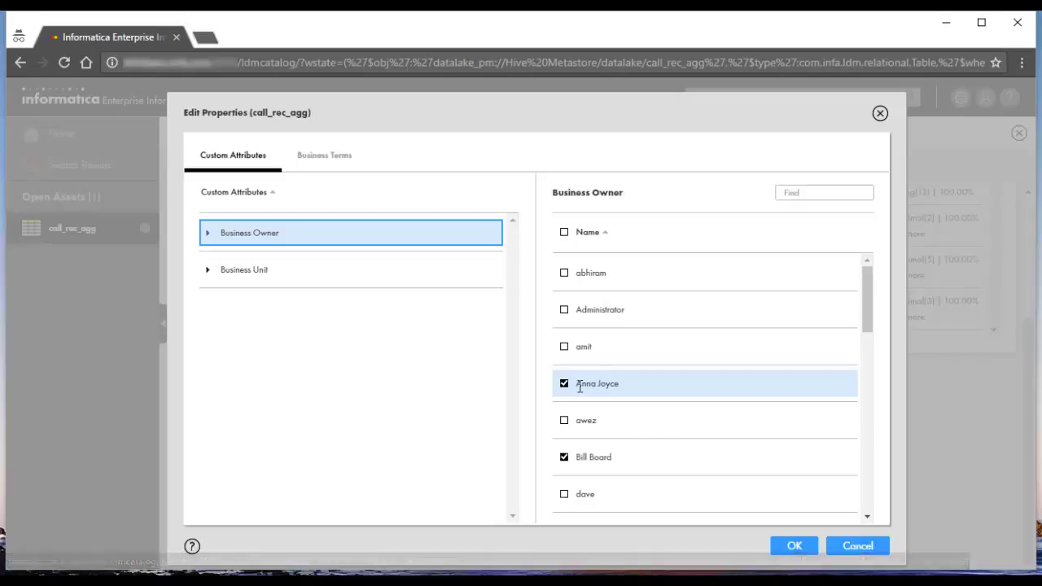
click(796, 546)
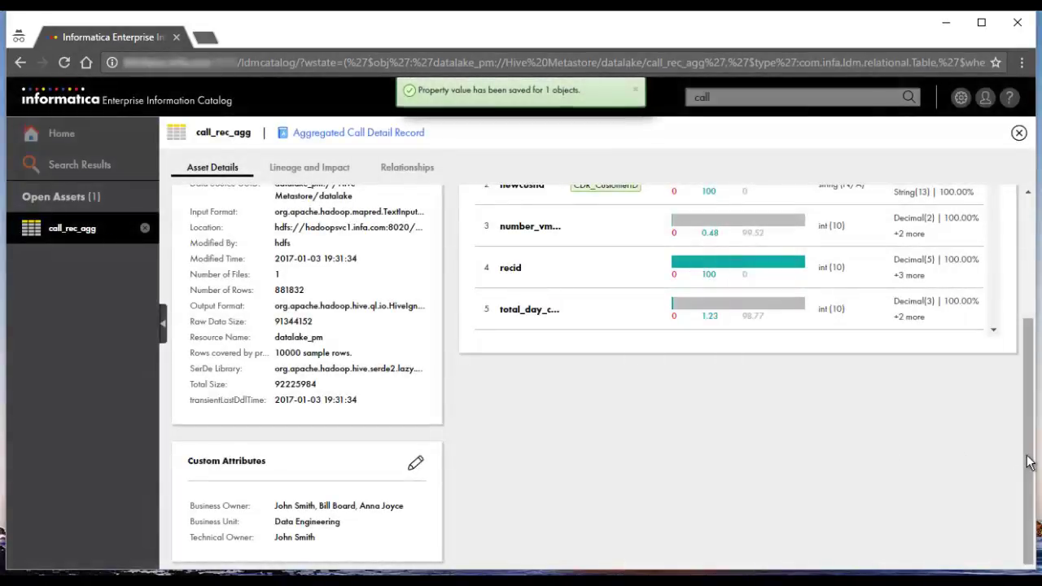
Step: Check who assigned the newcustid column's data domain and view the people linked to the Aggregated Call Detail Record term
drag(1030, 464, 1030, 320)
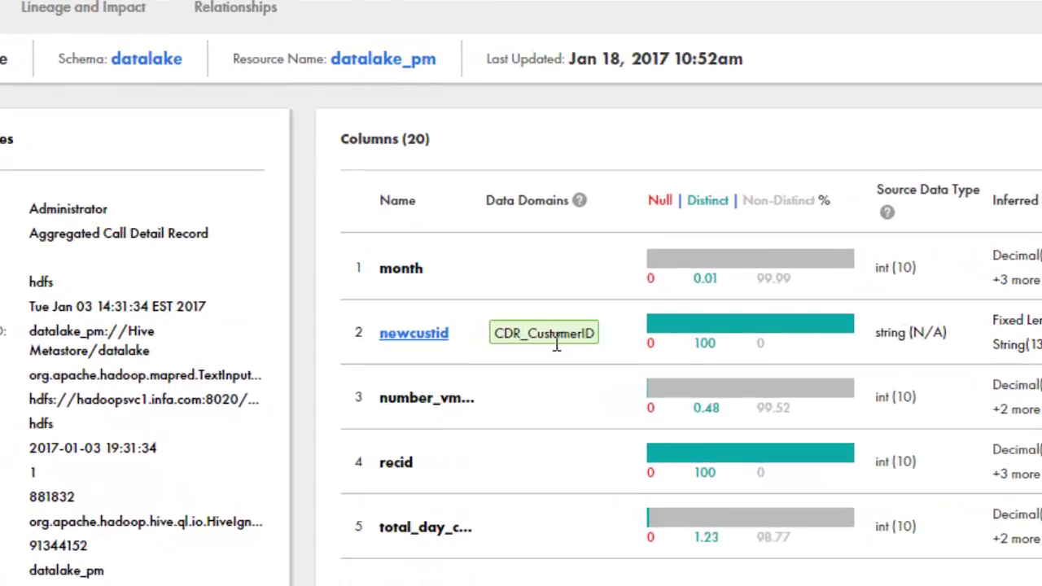
mouse_move(558, 342)
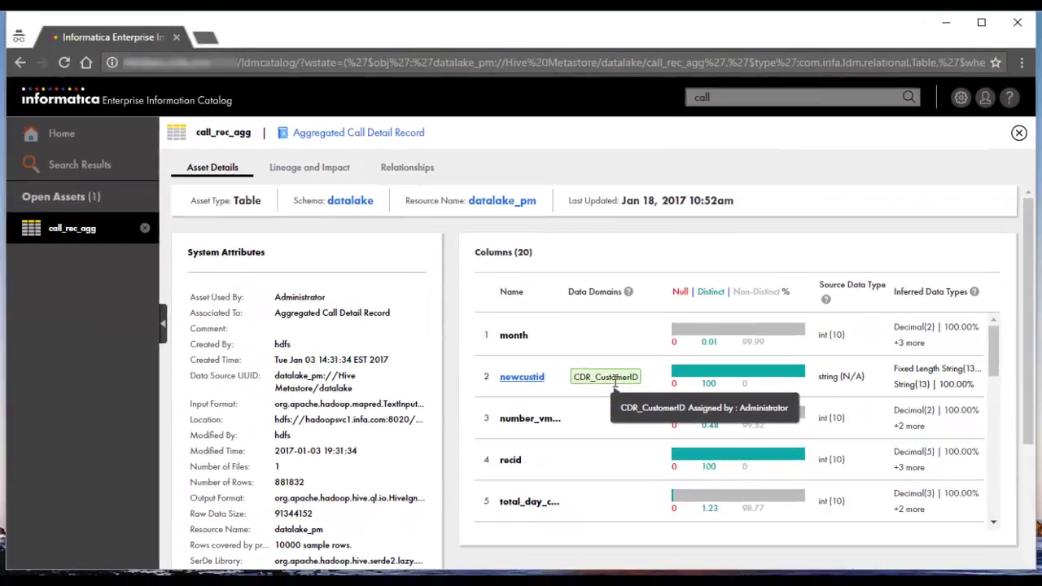
click(390, 136)
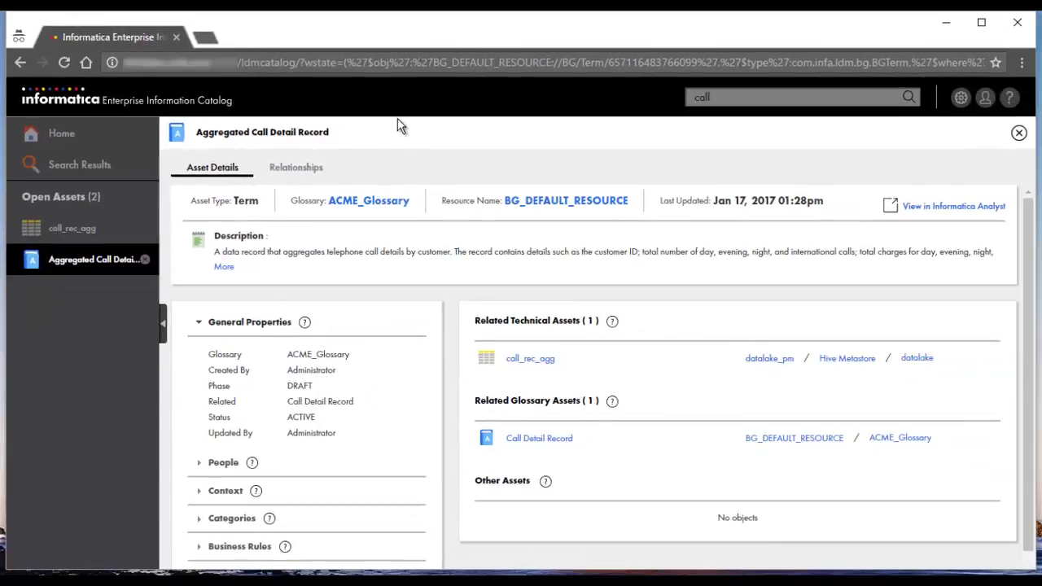
click(200, 468)
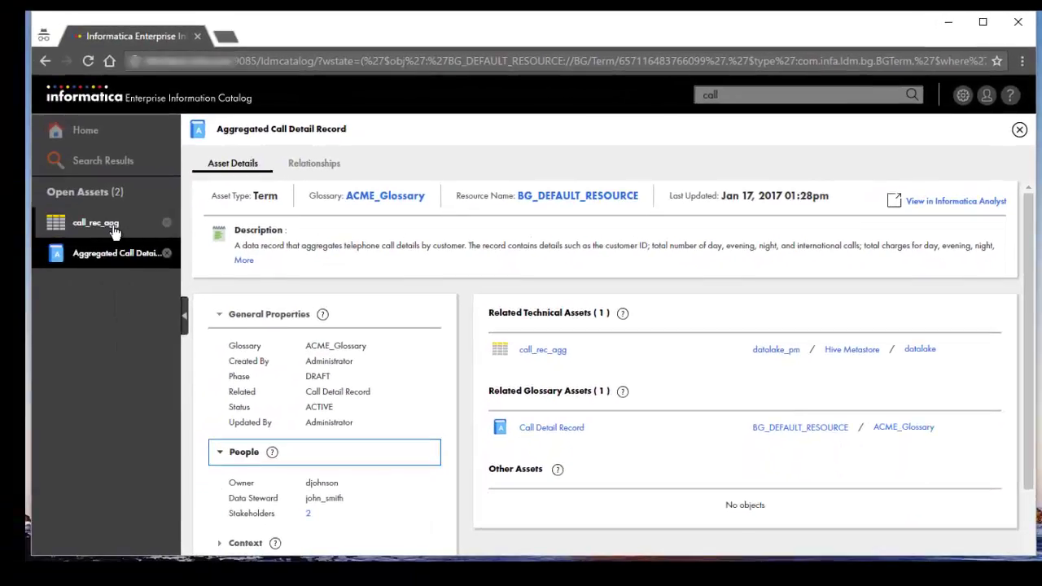
Step: Return to the call_rec_agg table and display its lineage and impact diagram
click(114, 232)
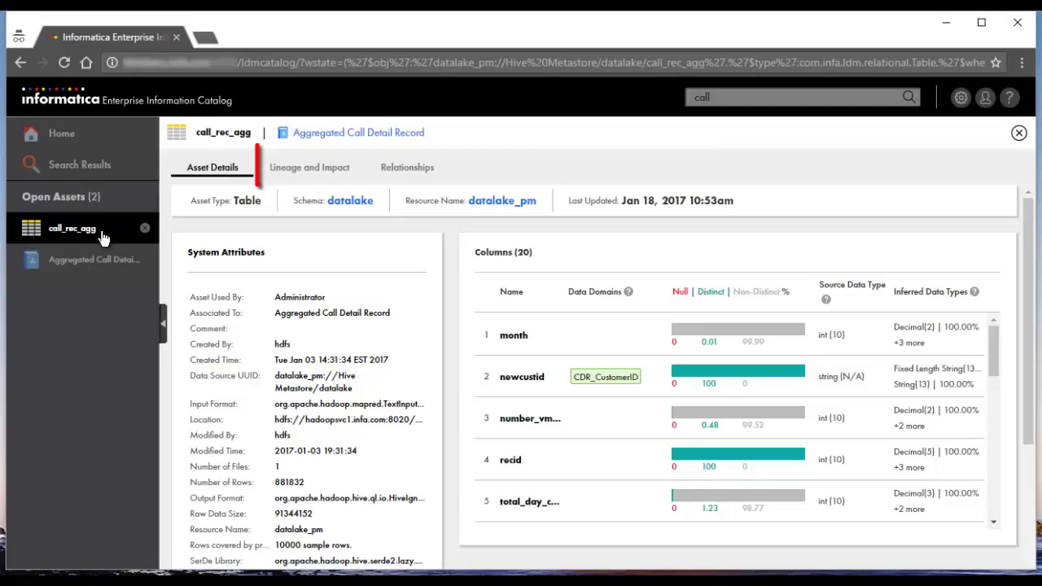
click(308, 169)
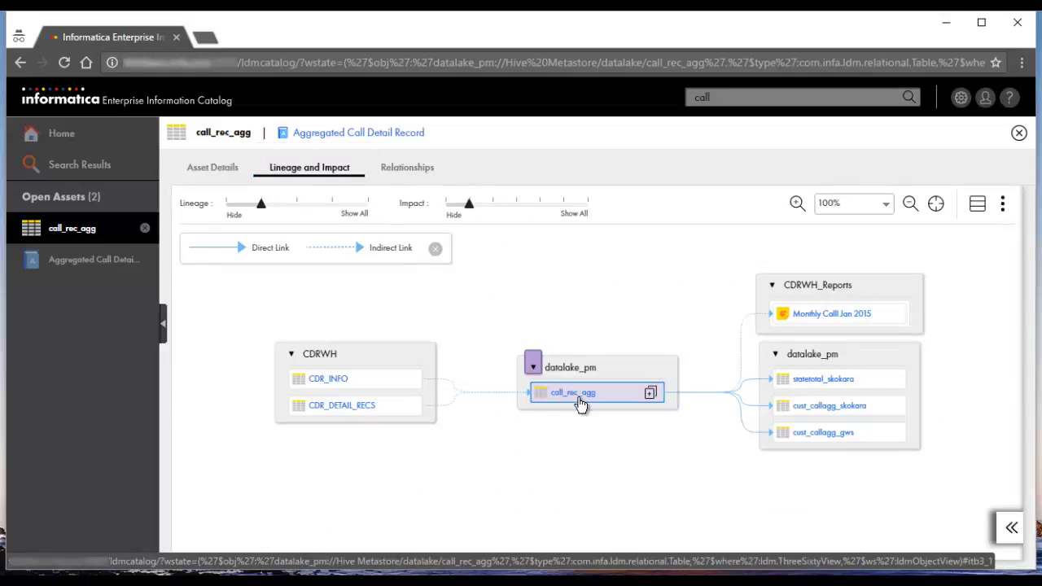
mouse_move(580, 405)
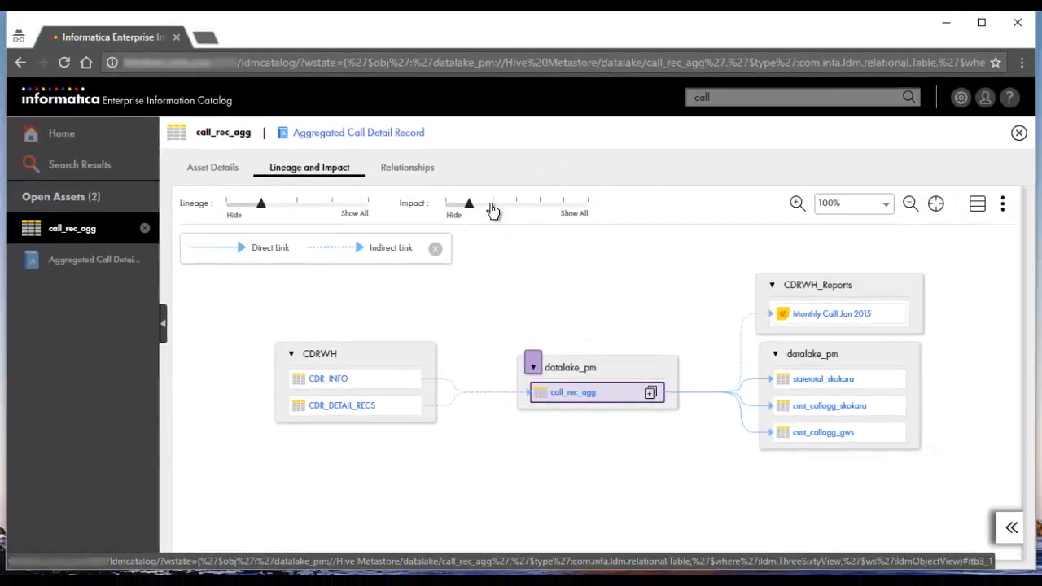
Step: Increase the diagram's impact level in stages up to Show All, examining the downstream assets of call_rec_agg
click(493, 207)
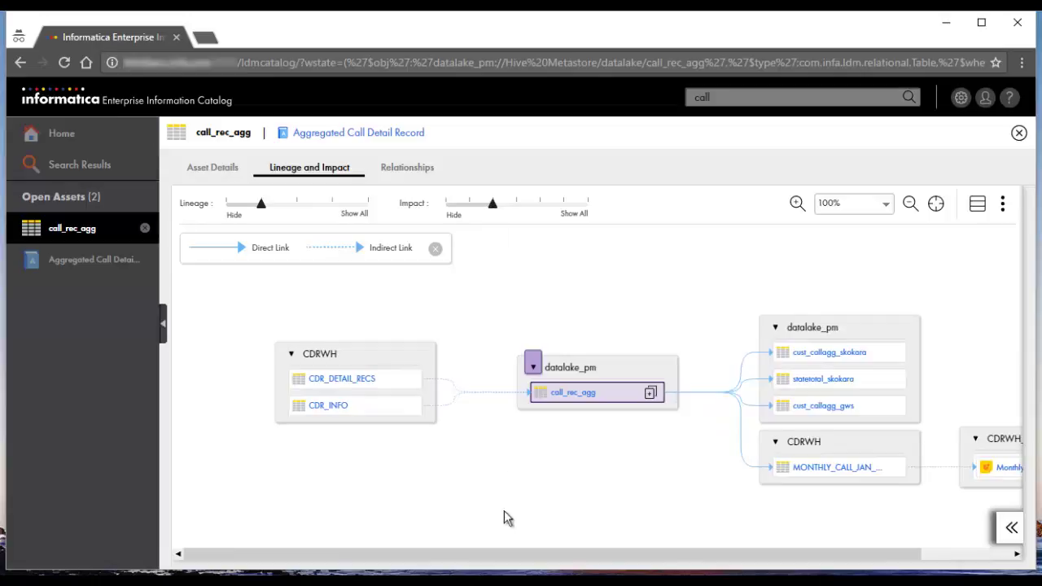
drag(501, 560, 633, 558)
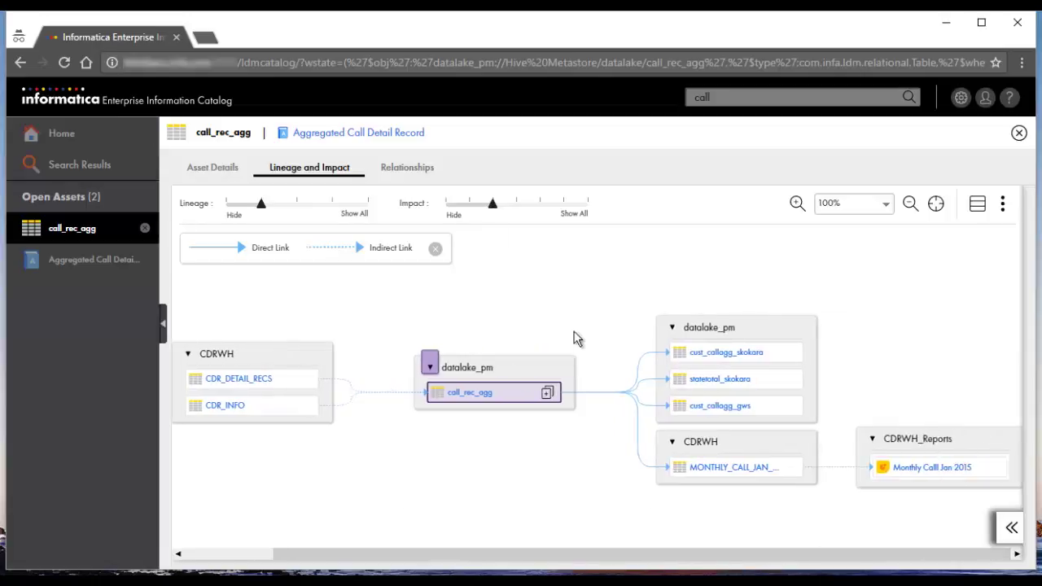
click(517, 207)
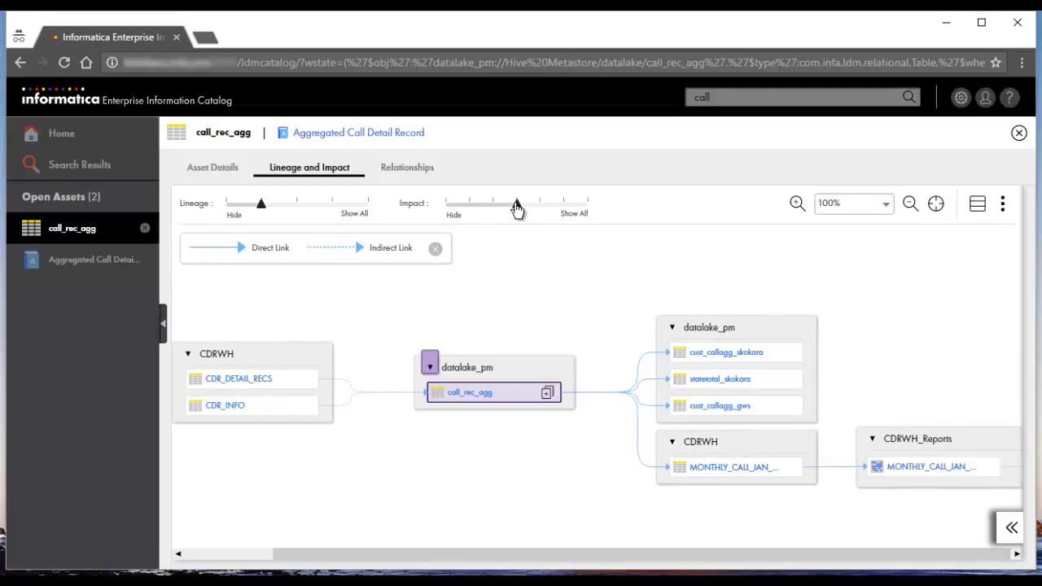
drag(553, 562, 766, 566)
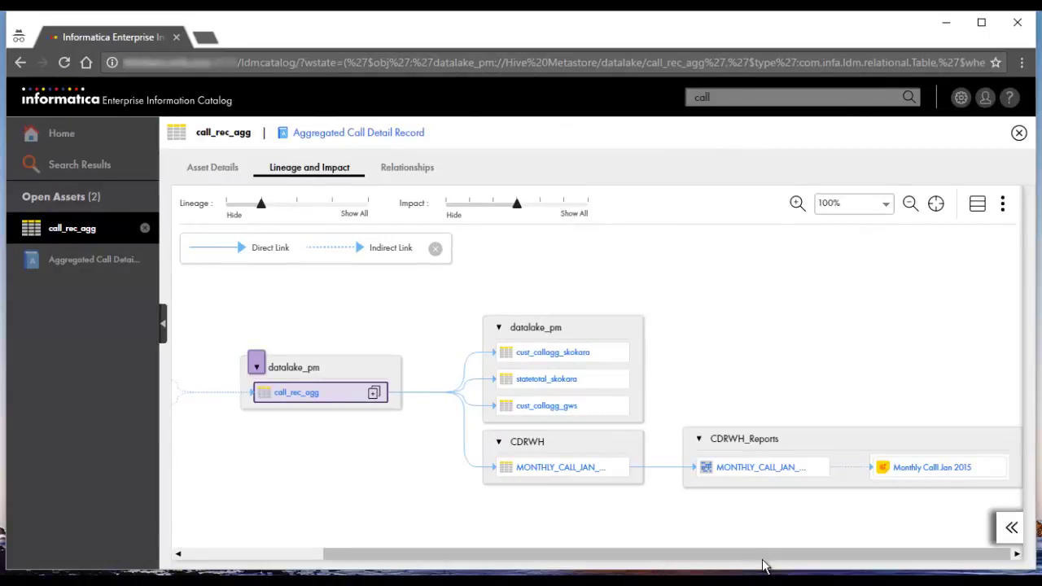
click(585, 211)
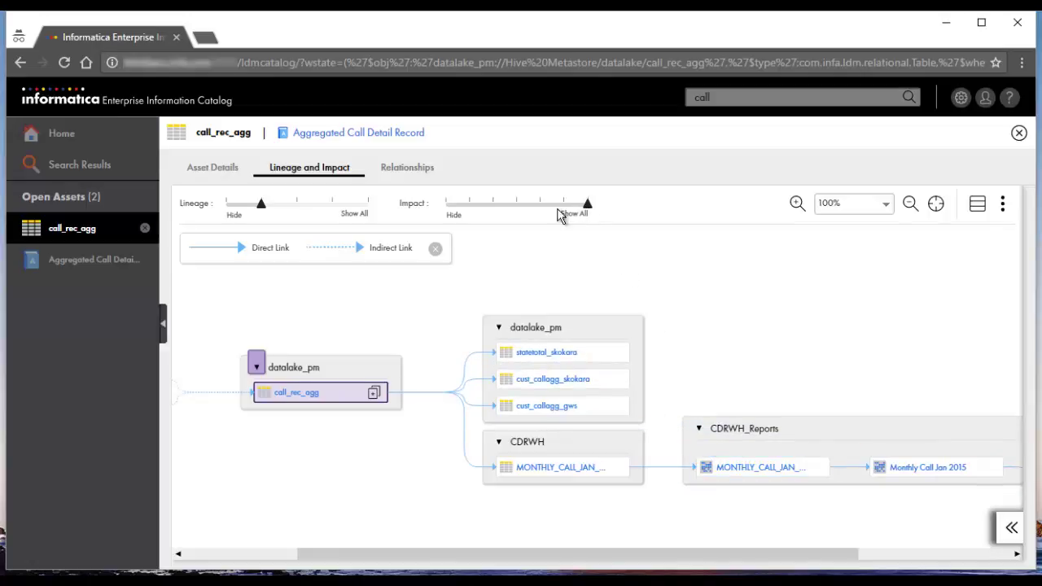
Step: Set the lineage level to Show All and fit the whole diagram to the screen
click(368, 210)
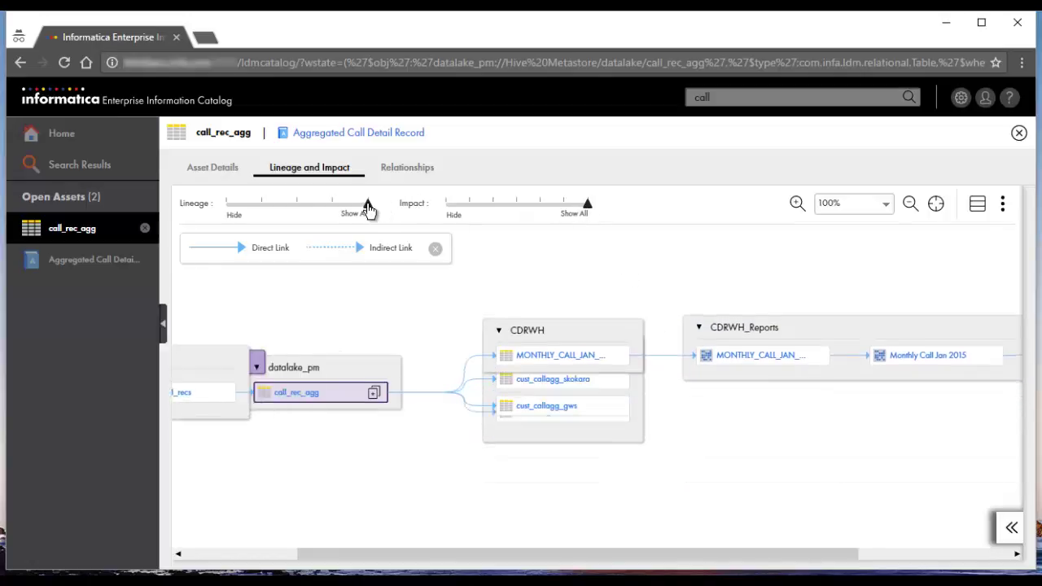
click(884, 213)
click(848, 345)
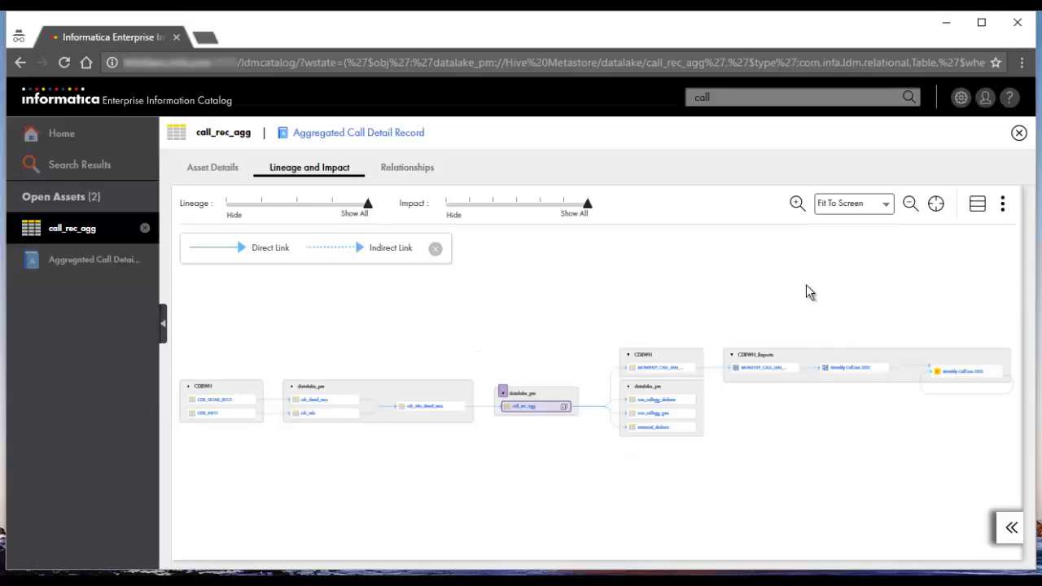
Step: Hide and show again all lineage assets, and do the same for all impact assets
click(228, 205)
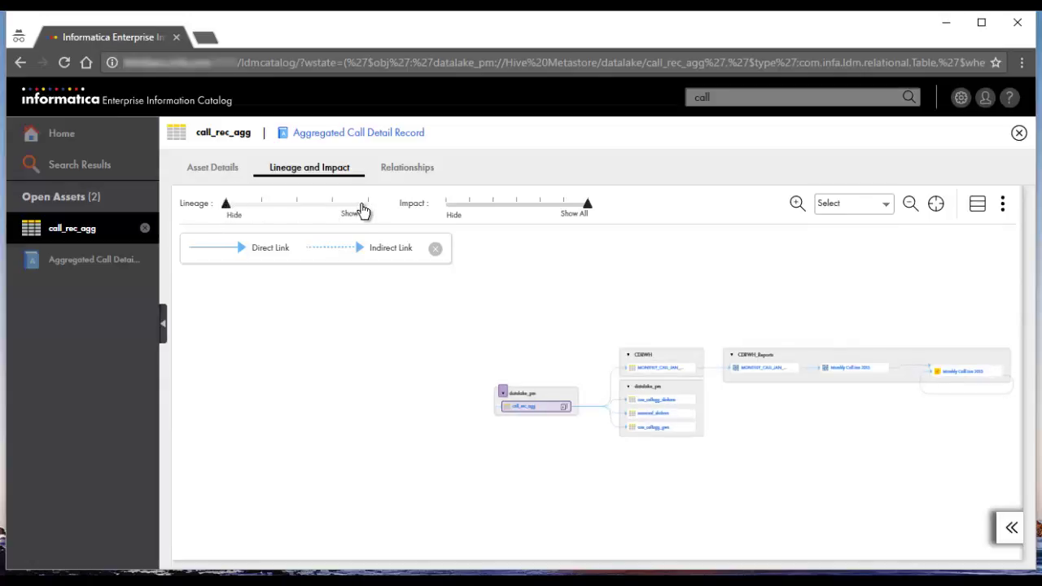
click(366, 208)
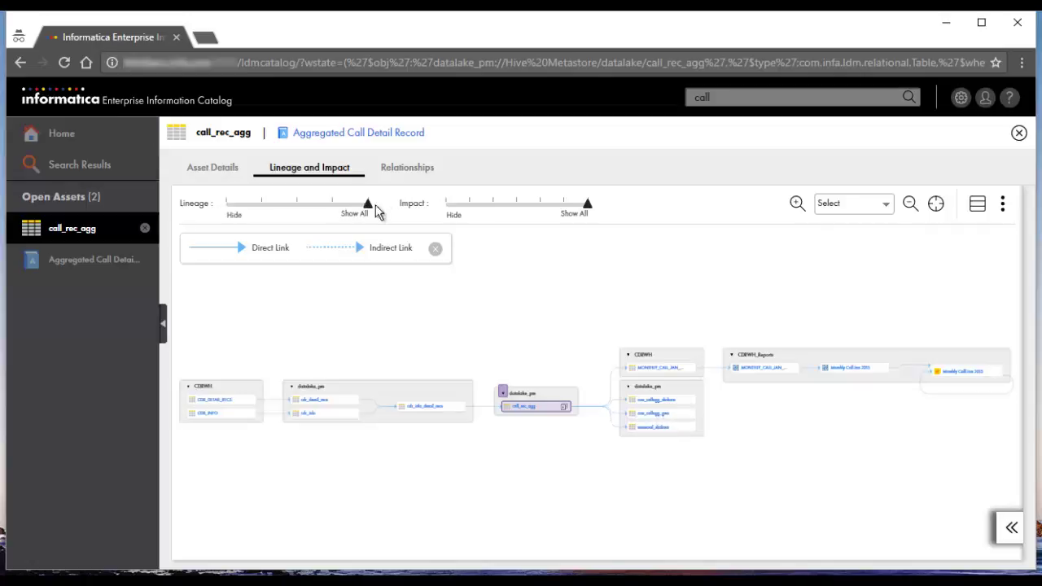
click(447, 209)
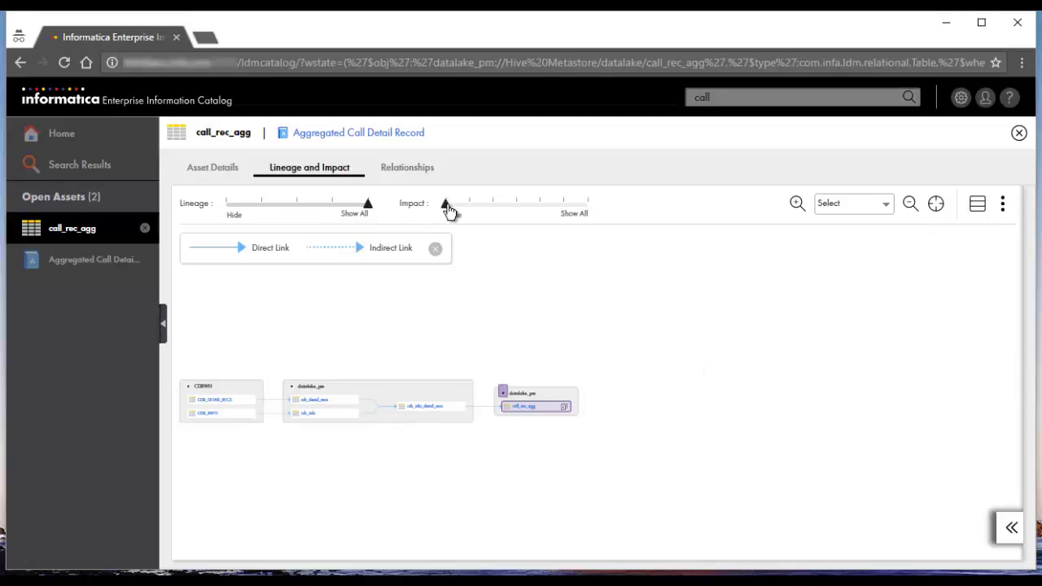
click(586, 209)
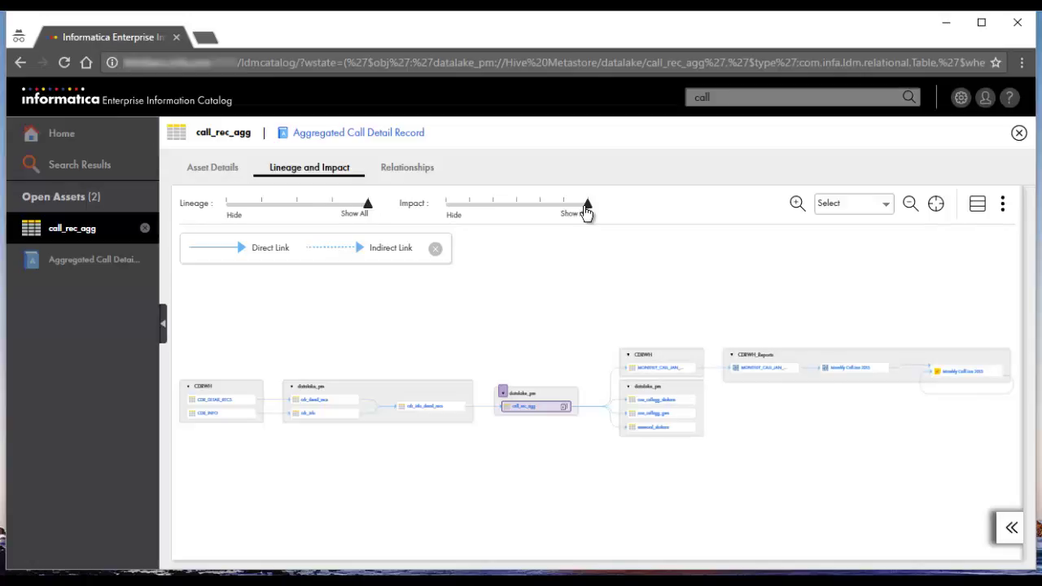
Step: Reduce both impact and lineage to their first level beyond Hide and display the diagram at Actual Size
click(471, 209)
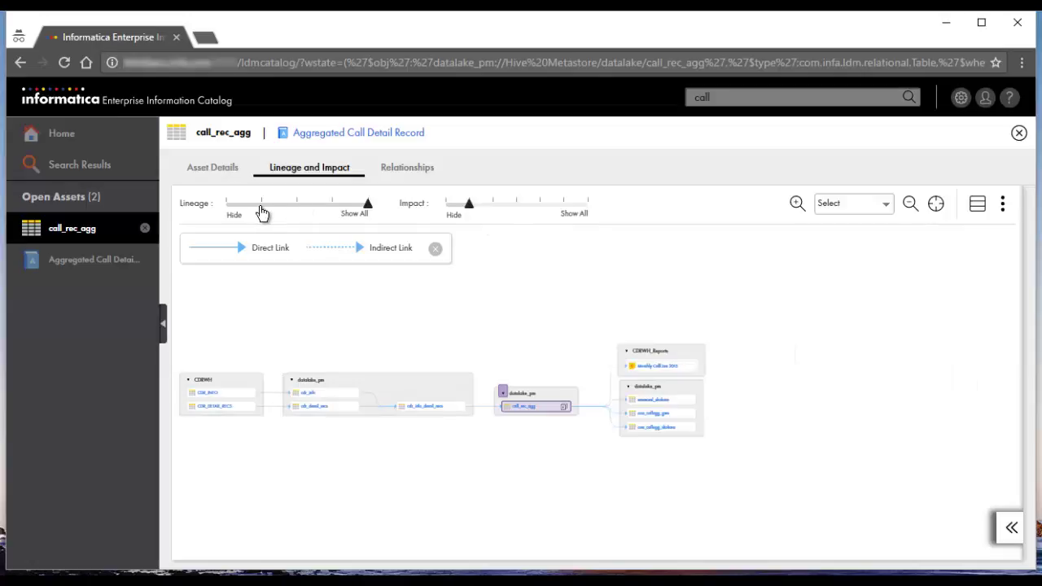
click(262, 208)
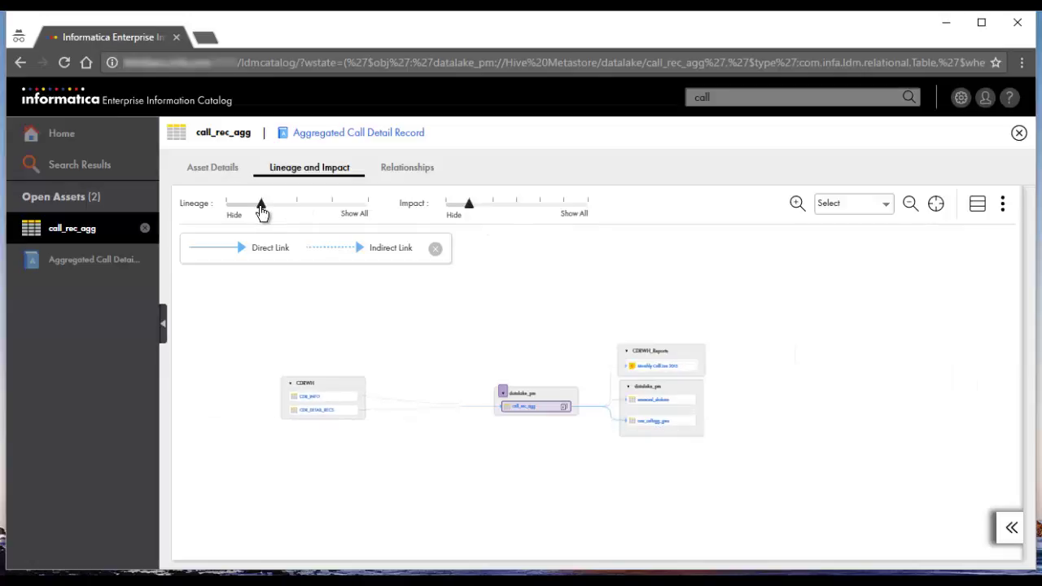
click(861, 207)
click(855, 333)
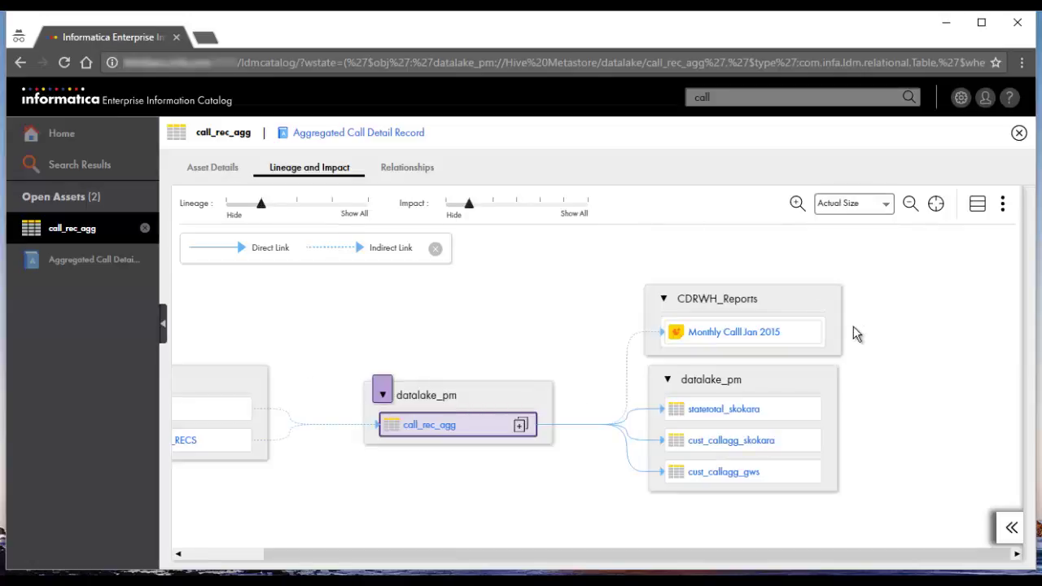
drag(658, 564, 561, 557)
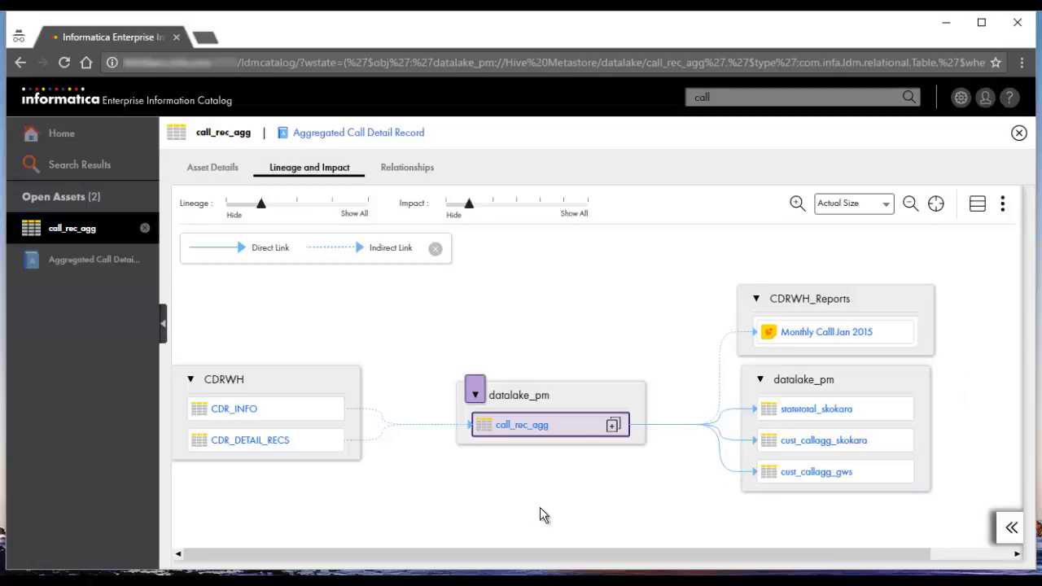
Step: Expand the indirect link from CDR_DETAIL_RECS to call_rec_agg to examine its intermediate tables
click(384, 443)
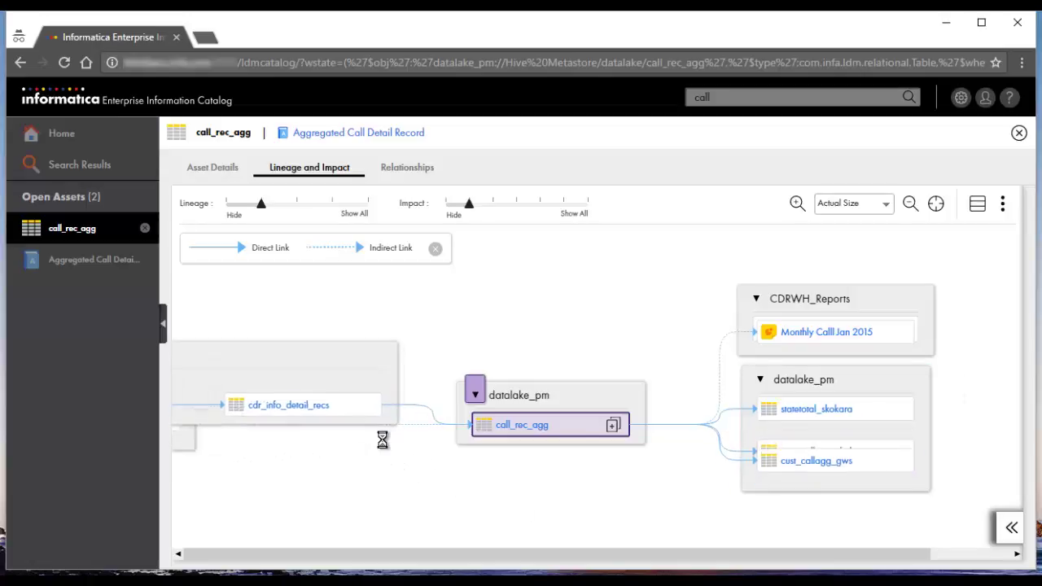
drag(550, 556, 236, 566)
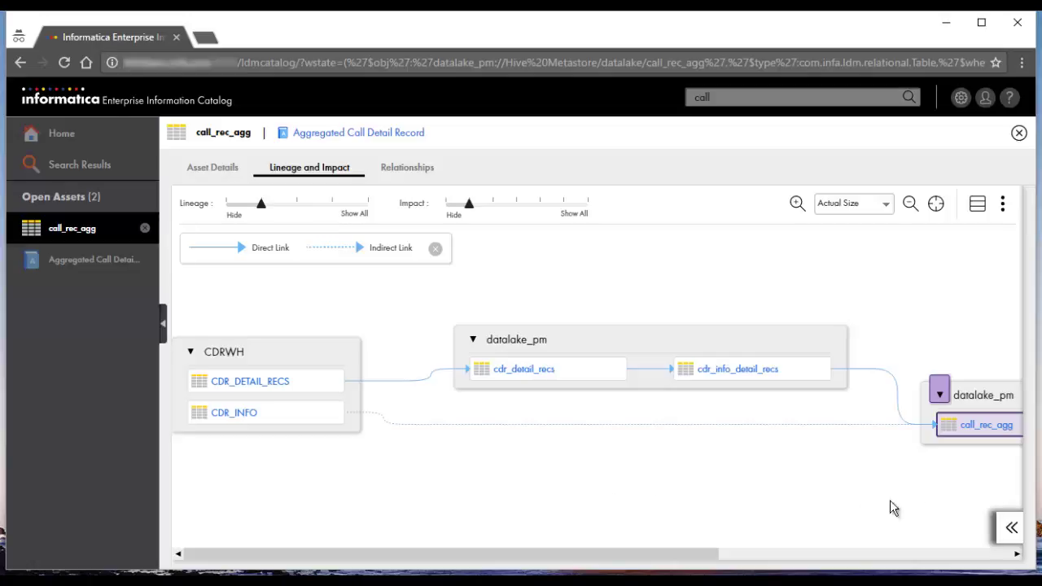
Step: Remove the expanded CDR_DETAIL_RECS path from the lineage diagram and show business terms on its assets
click(1012, 529)
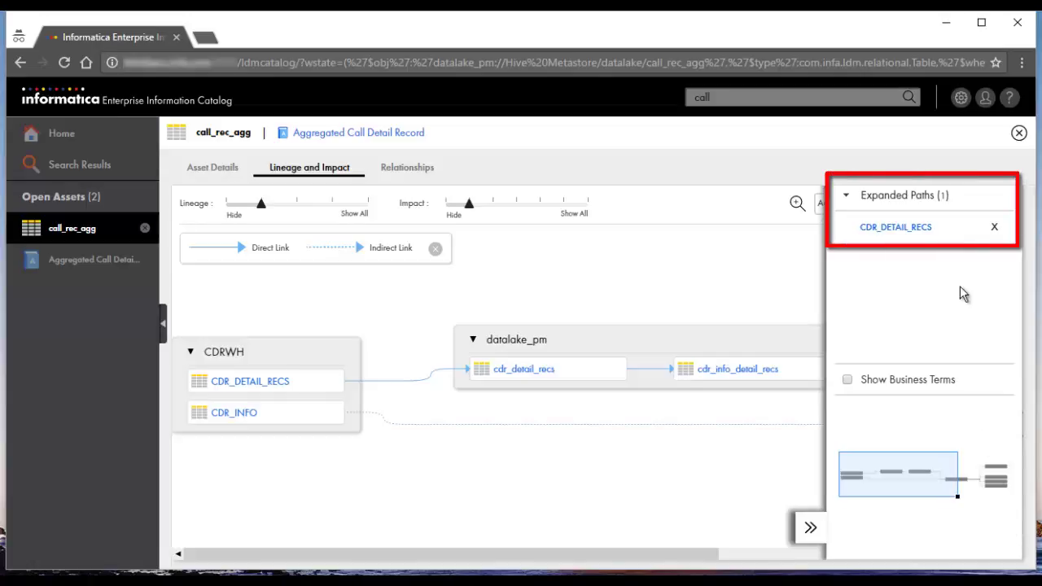
click(995, 227)
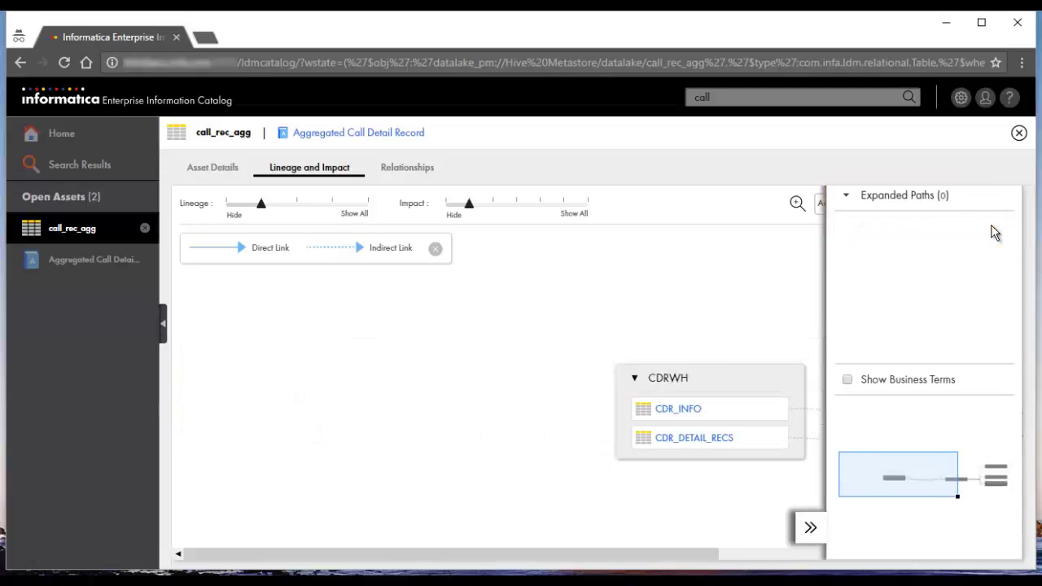
drag(892, 477, 968, 466)
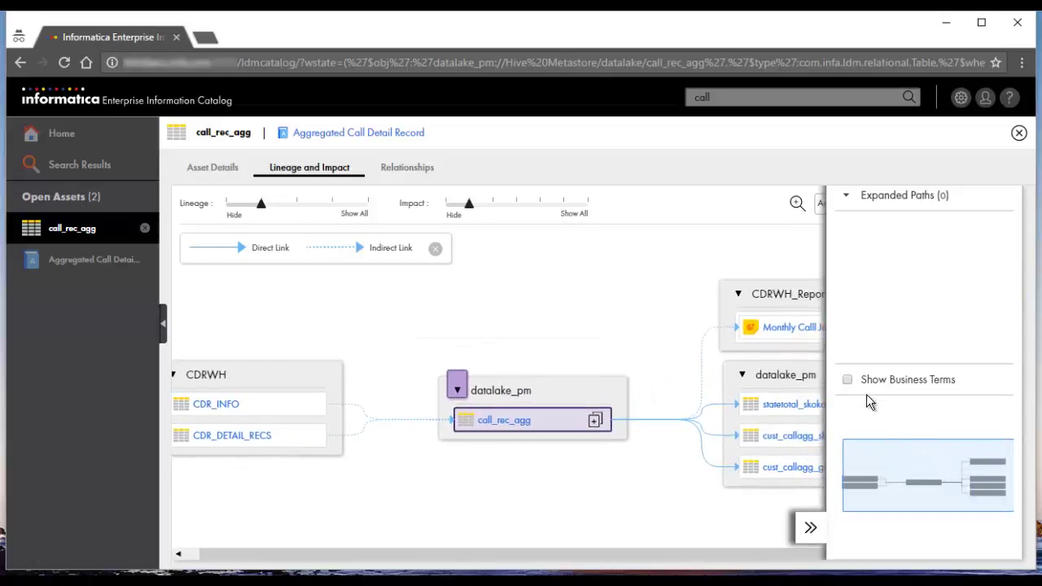
click(847, 382)
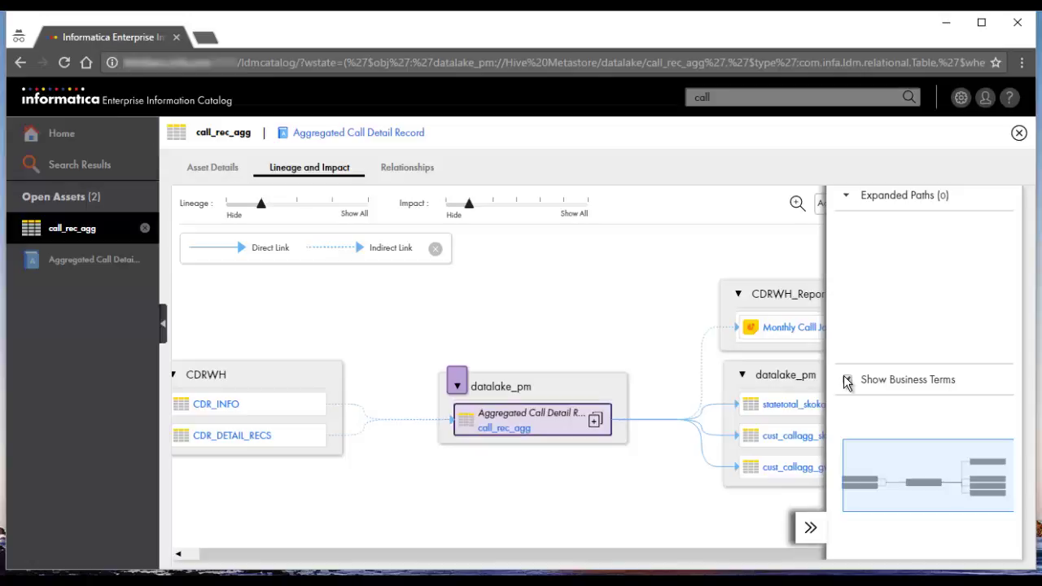
click(808, 529)
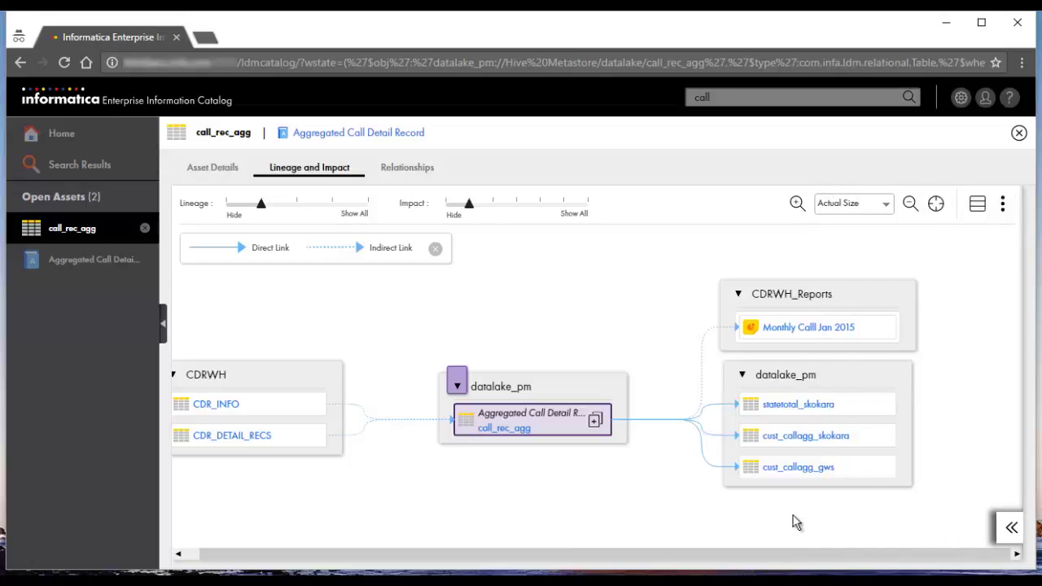
Step: Drill down call_rec_agg to the lineage of its month, newcustid and number_vmail_messages columns, and return to the table-level diagram
click(594, 423)
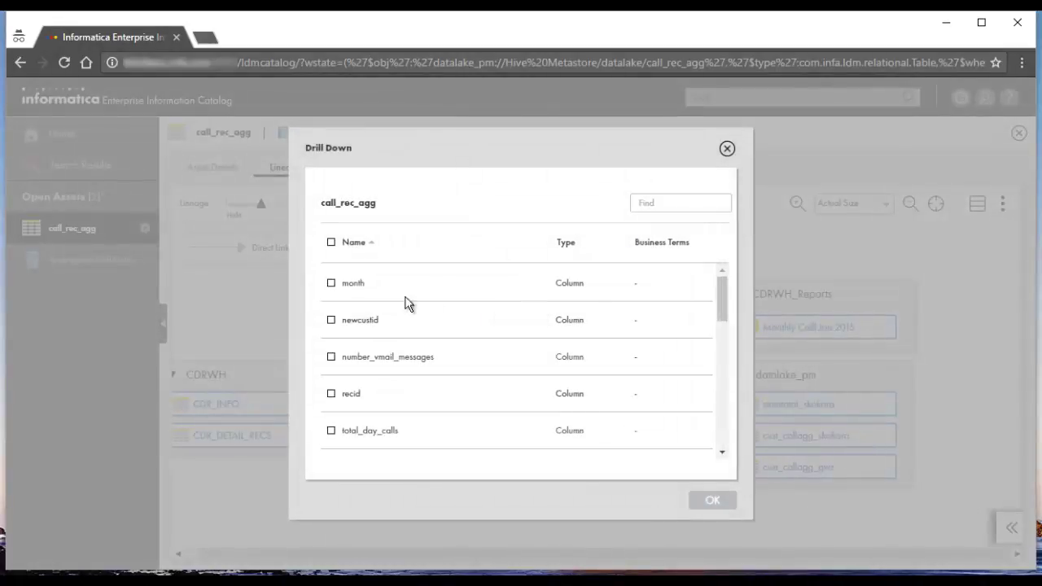
click(331, 284)
click(331, 322)
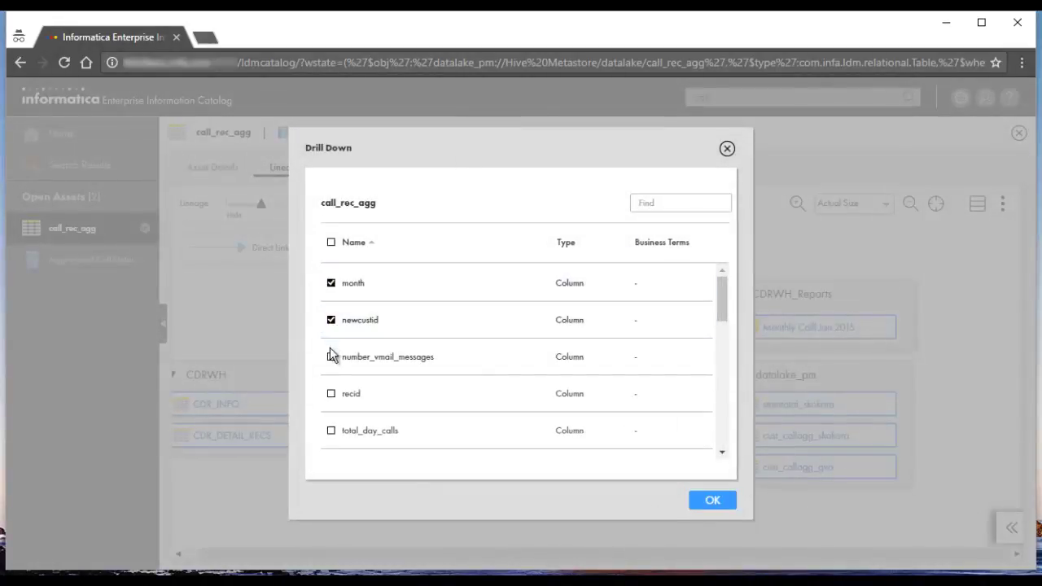
click(330, 357)
click(710, 497)
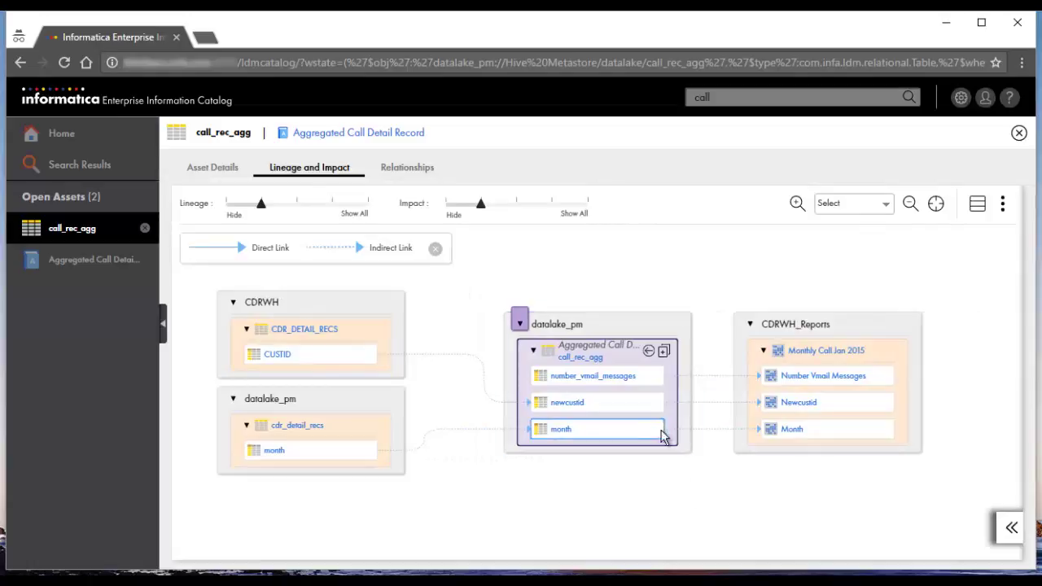
click(650, 351)
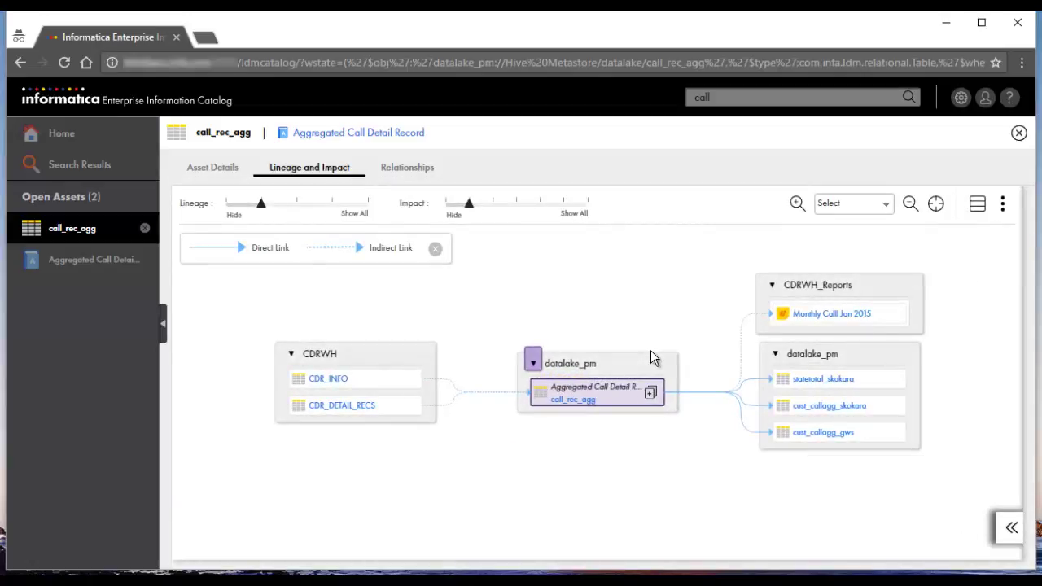
Step: Review the tabular asset lineage and impact summaries, filter the impact summary to the Table asset type, and close it
click(979, 205)
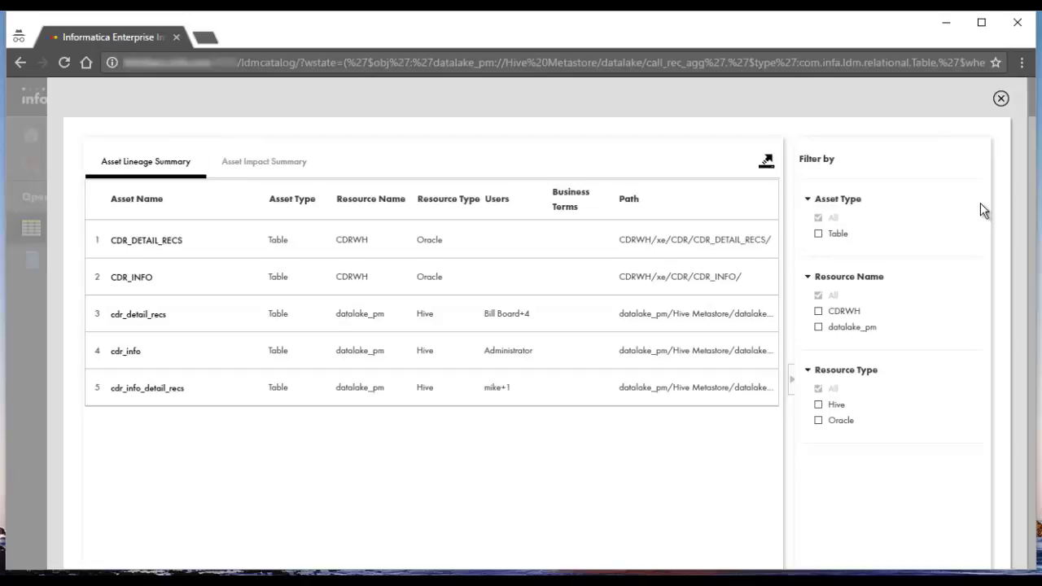
click(285, 167)
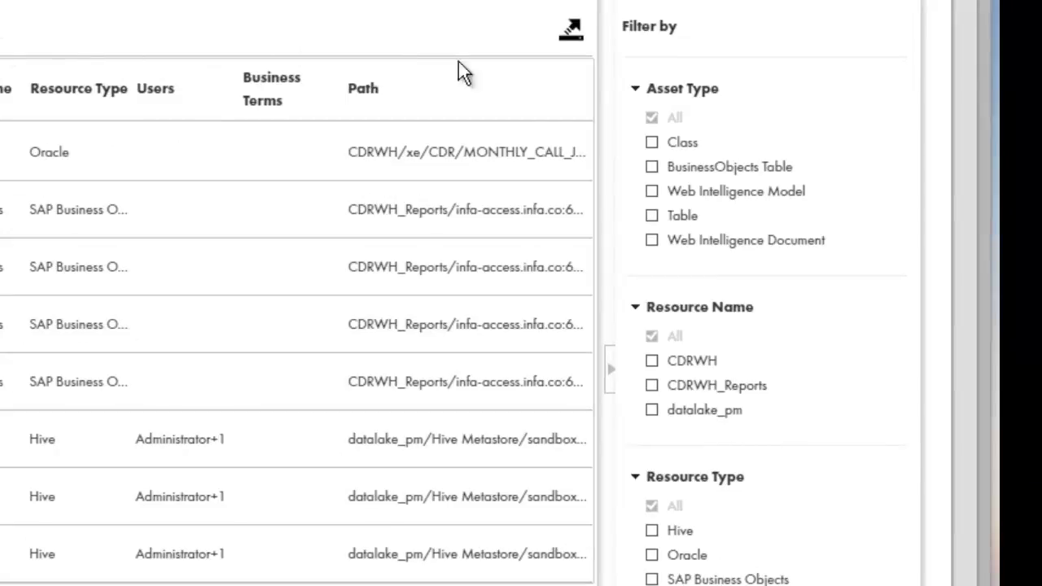
click(653, 216)
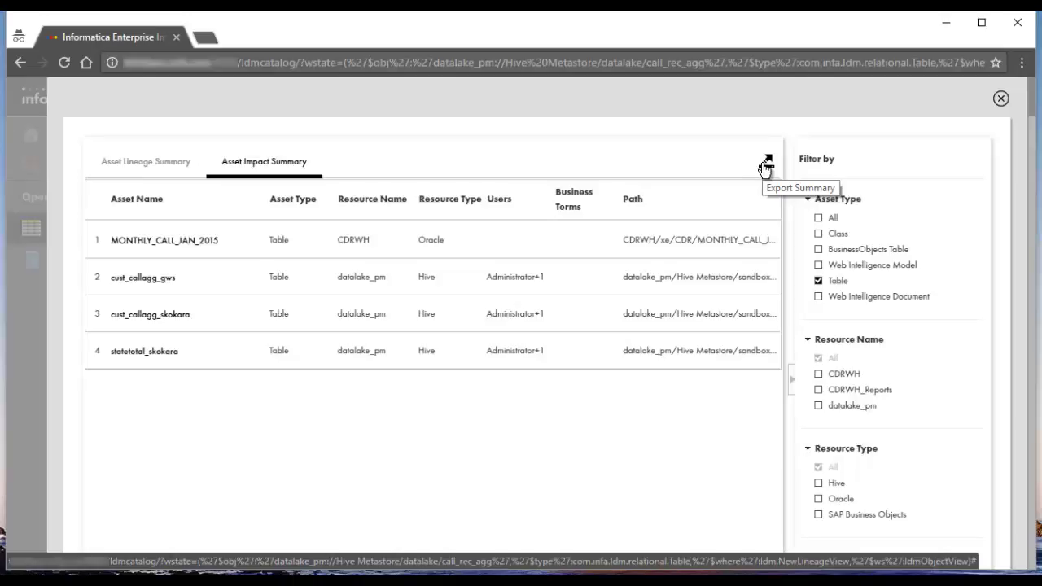
click(1002, 100)
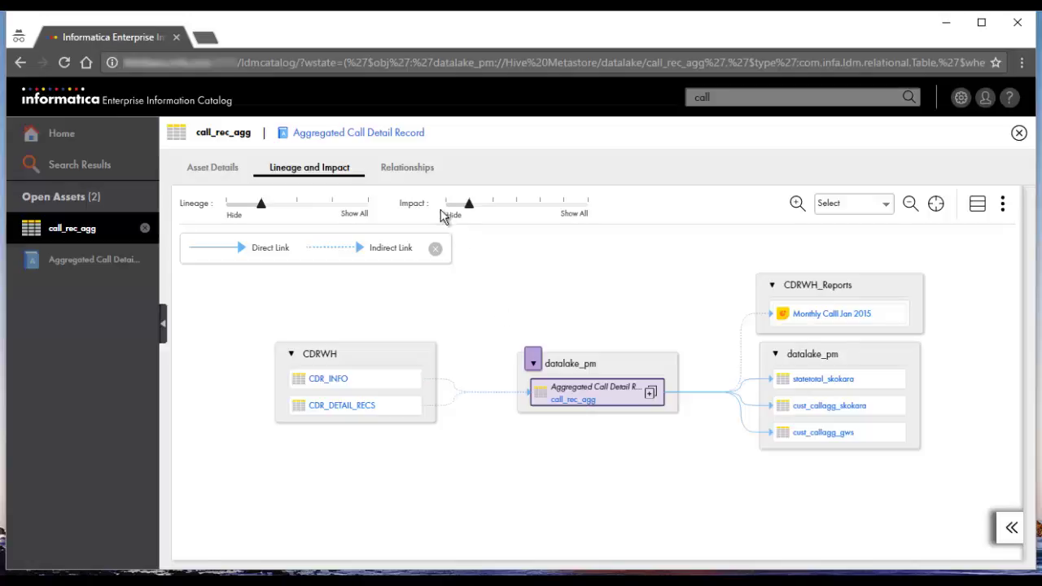
Step: View the relationships of call_rec_agg, enlarge the Users group to examine its members, and return to the full relationship diagram
click(412, 173)
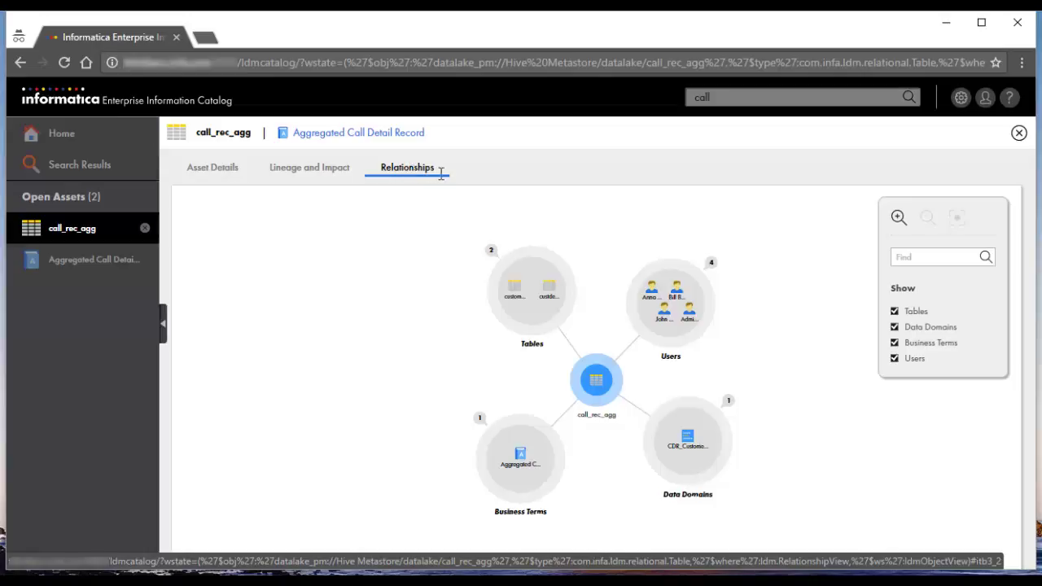
click(712, 263)
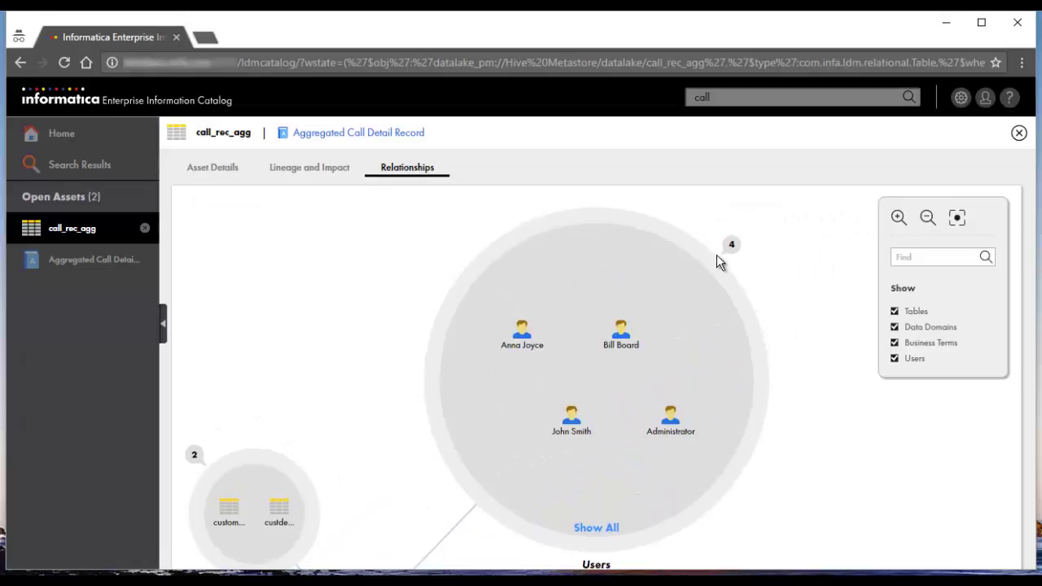
click(731, 246)
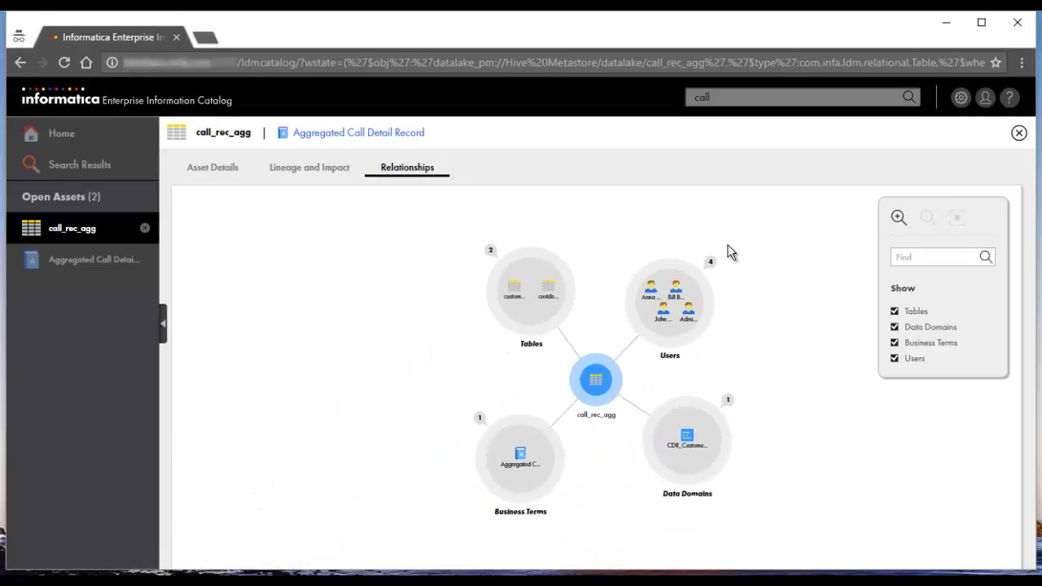
Step: Hide tables and data domains in the relationship diagram and filter the remaining assets by a user's first name
click(896, 315)
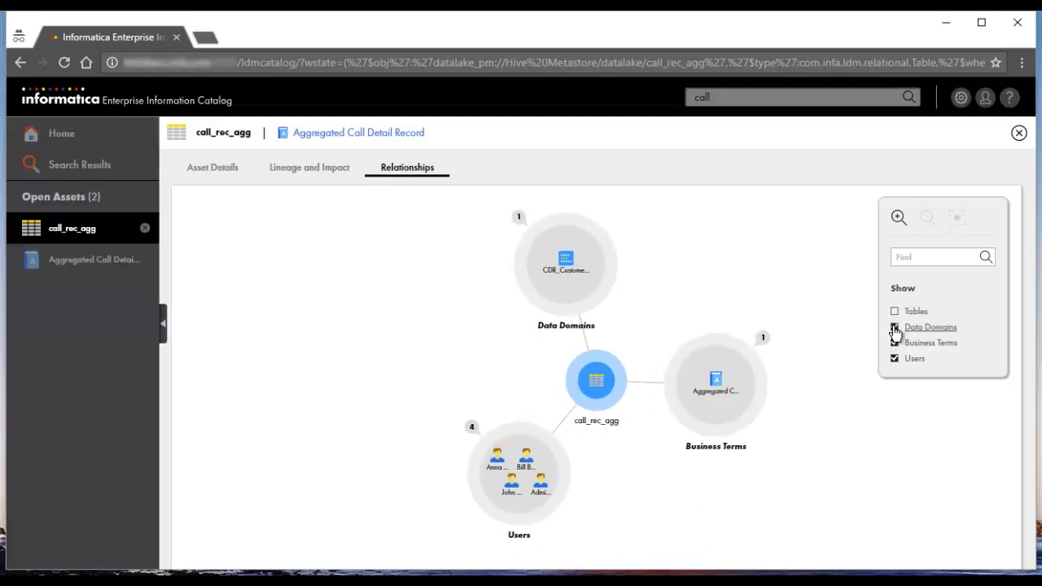
click(895, 328)
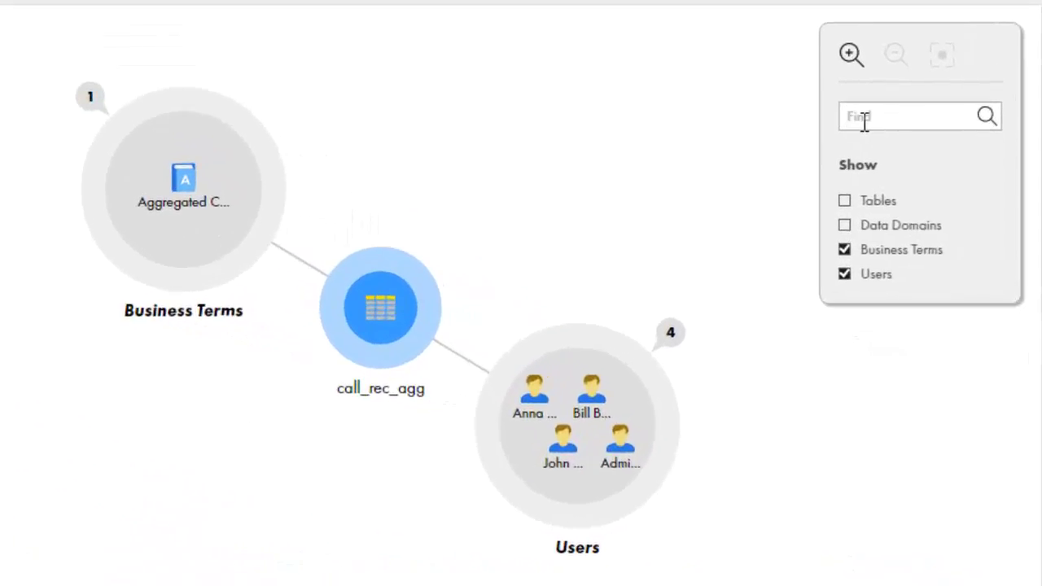
click(864, 119)
text(An)
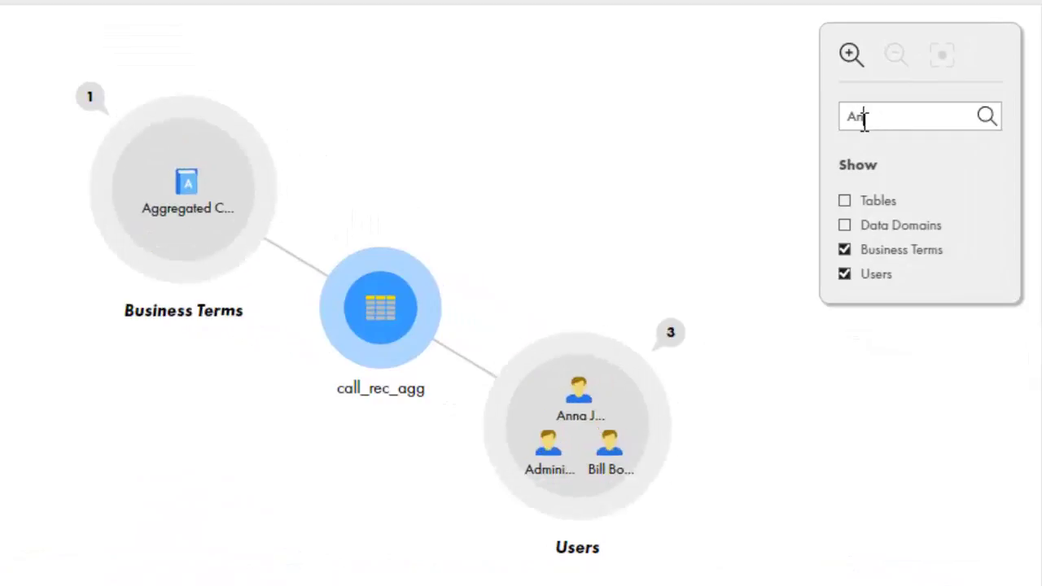
text(na)
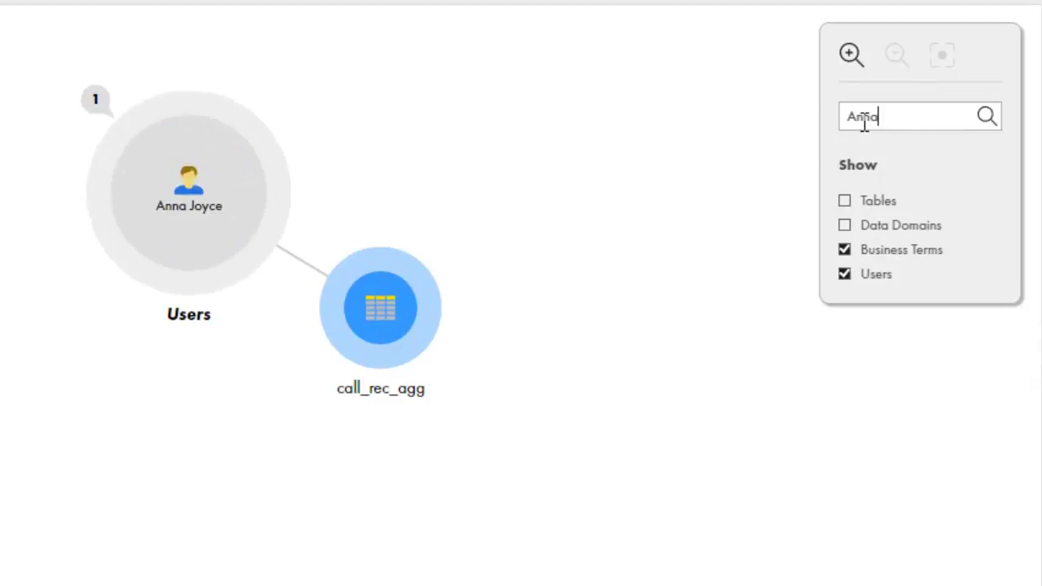